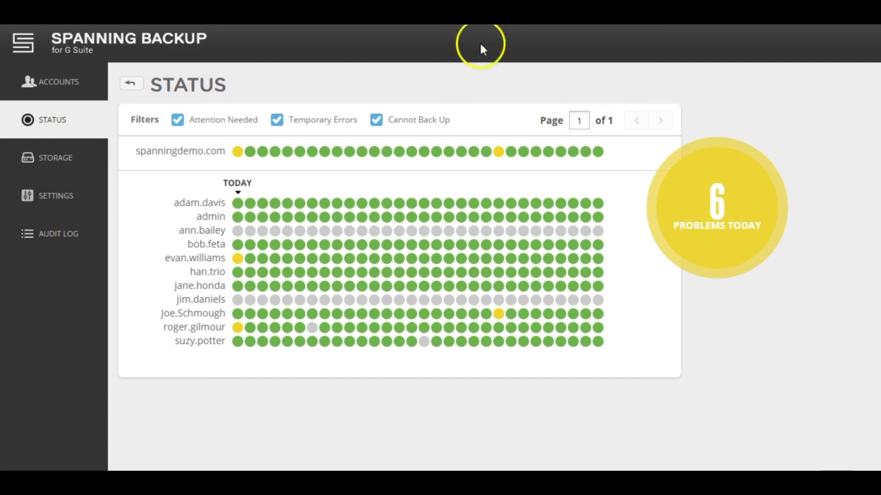
Step: Open a user's problem list for the day and expand the Drive authorization error details
{"action": "mouse_move", "coordinate": [262, 210]}
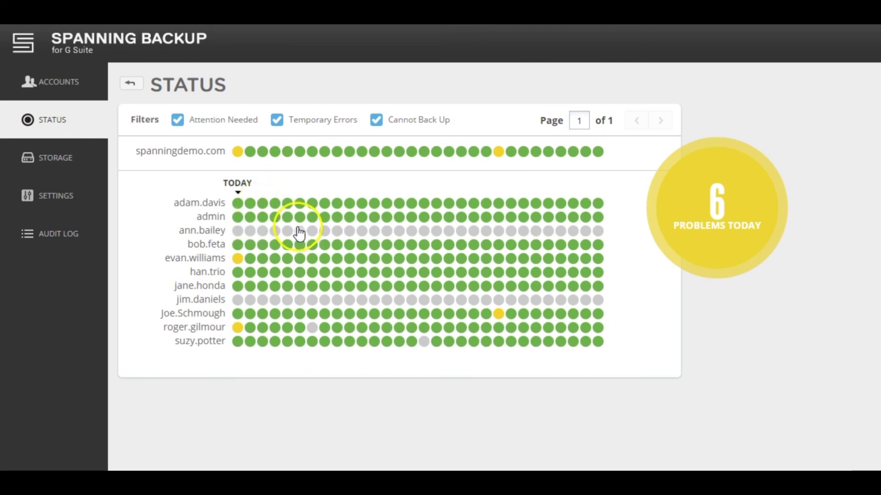
{"action": "mouse_move", "coordinate": [302, 236]}
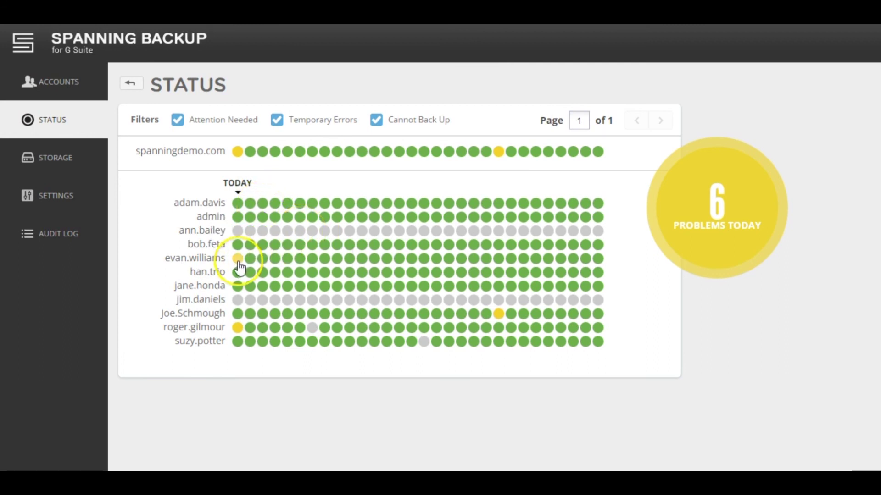
{"action": "mouse_move", "coordinate": [239, 264]}
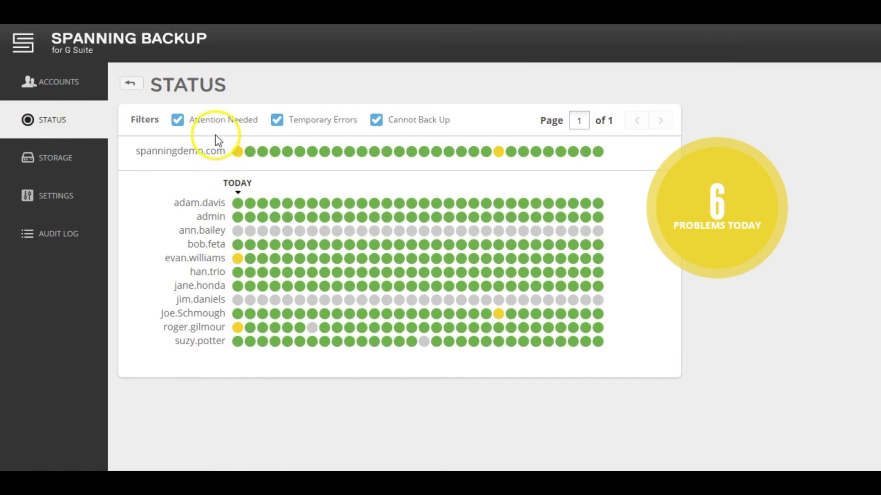
{"action": "mouse_move", "coordinate": [403, 120]}
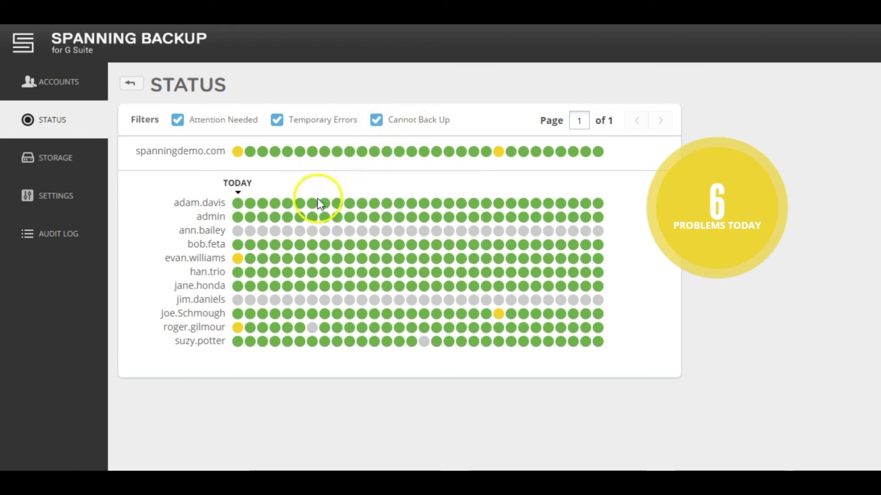
{"action": "left_click", "coordinate": [238, 330]}
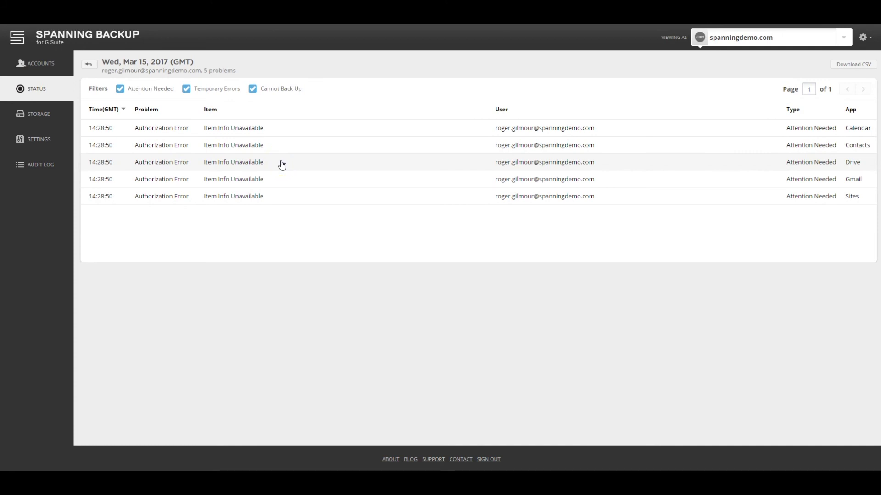
{"action": "left_click", "coordinate": [281, 165]}
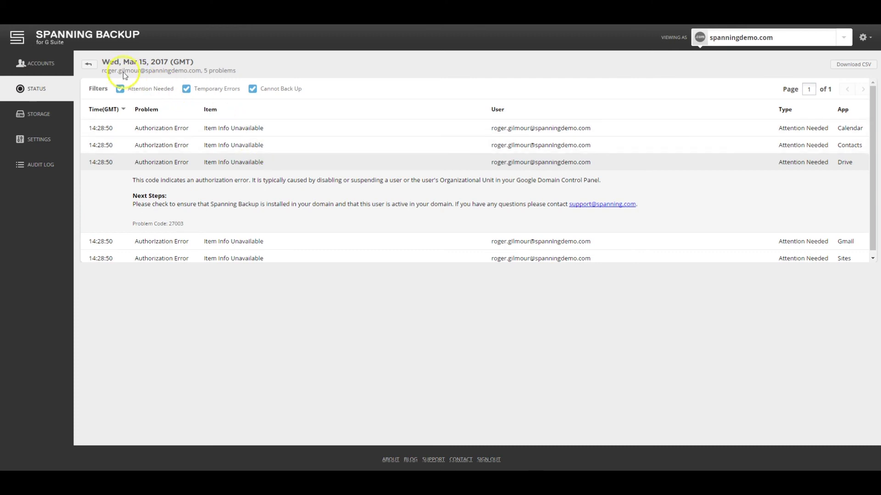
Step: Back on the status grid, expand another user's Mar 15 Marketing Feedback Form error details
{"action": "left_click", "coordinate": [89, 66]}
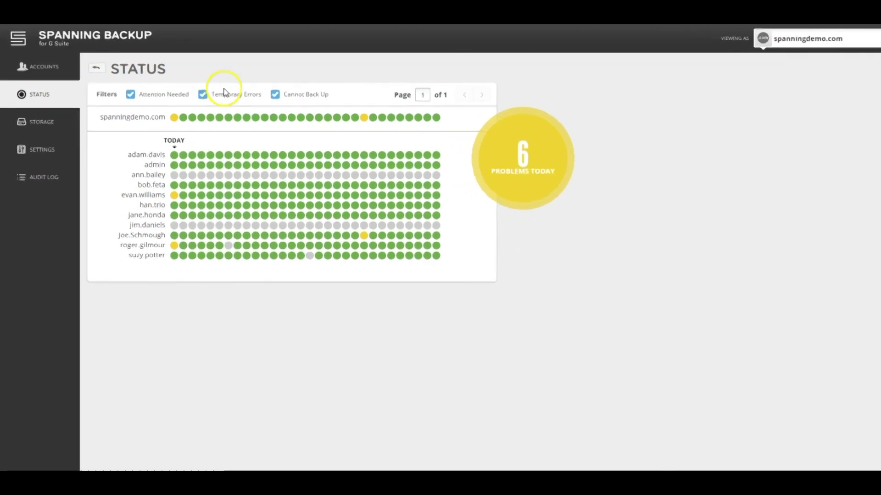
{"action": "mouse_move", "coordinate": [213, 89]}
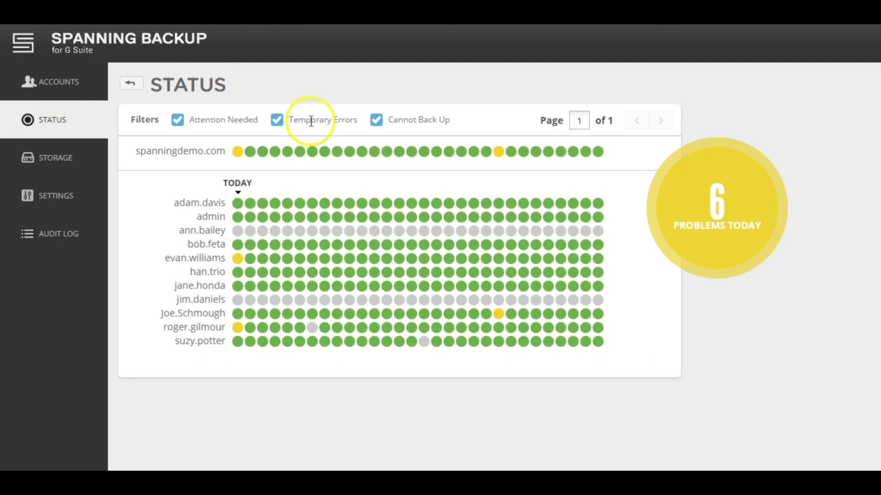
{"action": "left_click", "coordinate": [241, 260]}
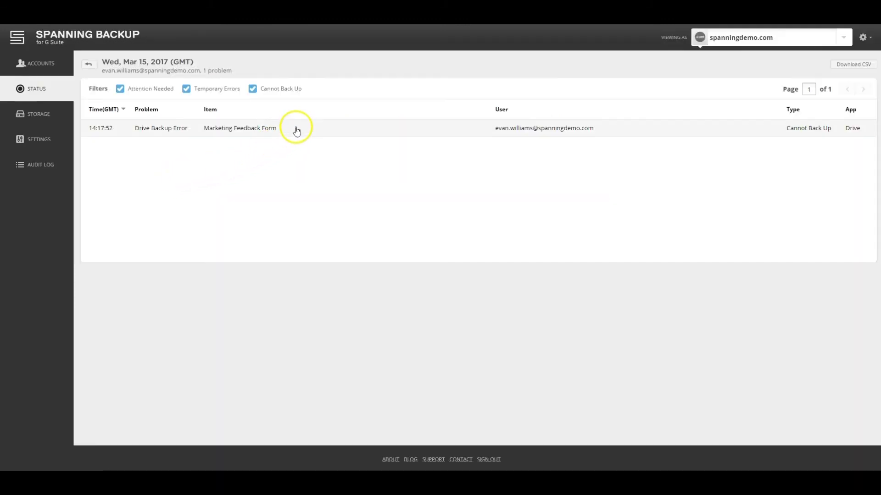
{"action": "left_click", "coordinate": [299, 129]}
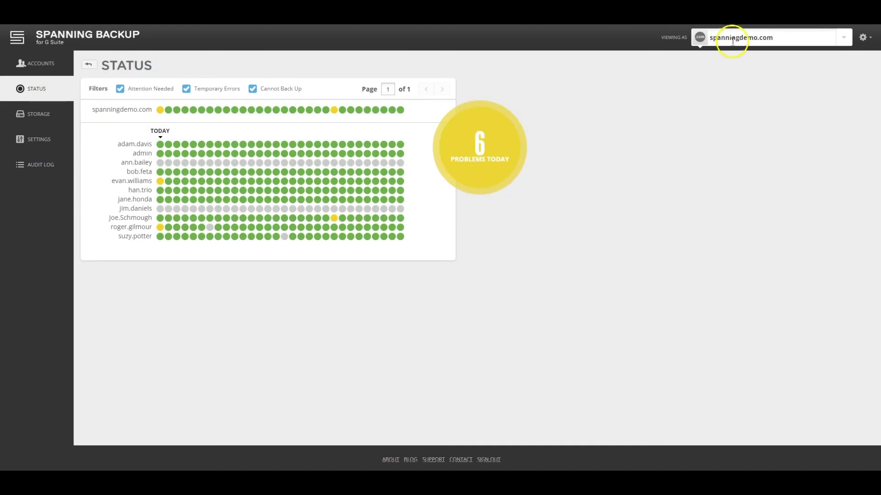
Step: Search for the user by first name and view the console as them, dismissing the impersonation notice
{"action": "left_click", "coordinate": [731, 37]}
{"action": "type", "text": "evan"}
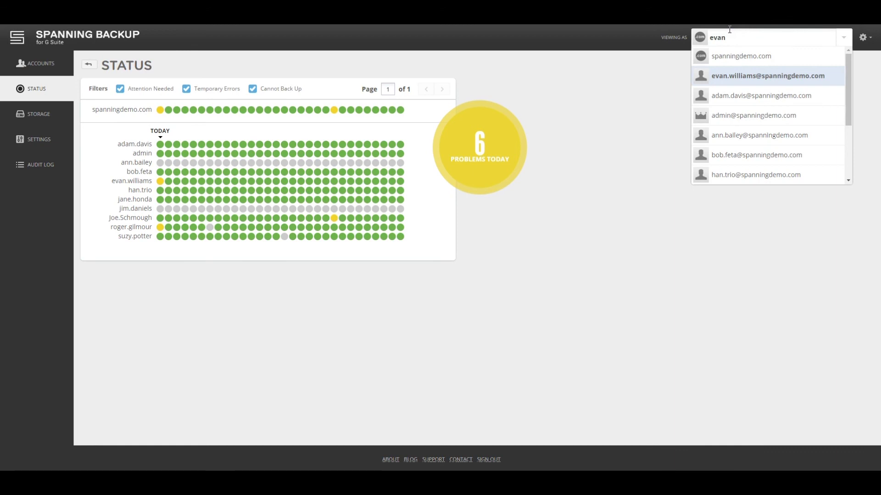
{"action": "left_click", "coordinate": [731, 55]}
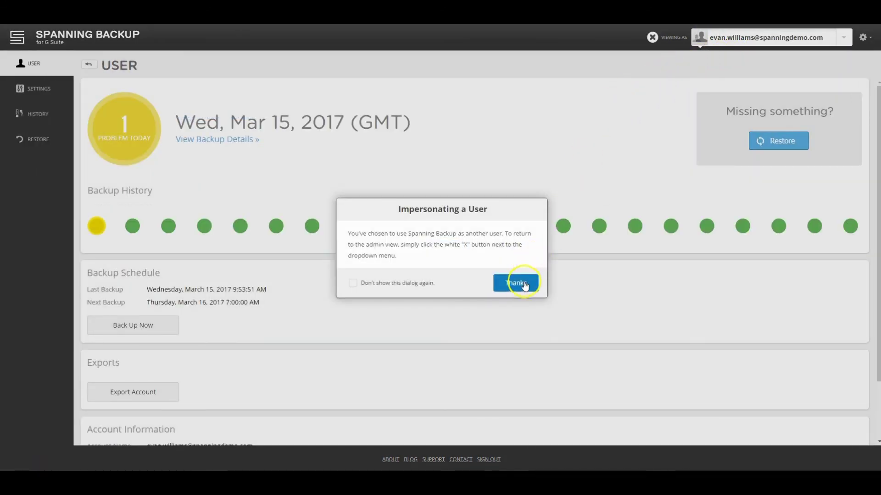
{"action": "left_click", "coordinate": [524, 285]}
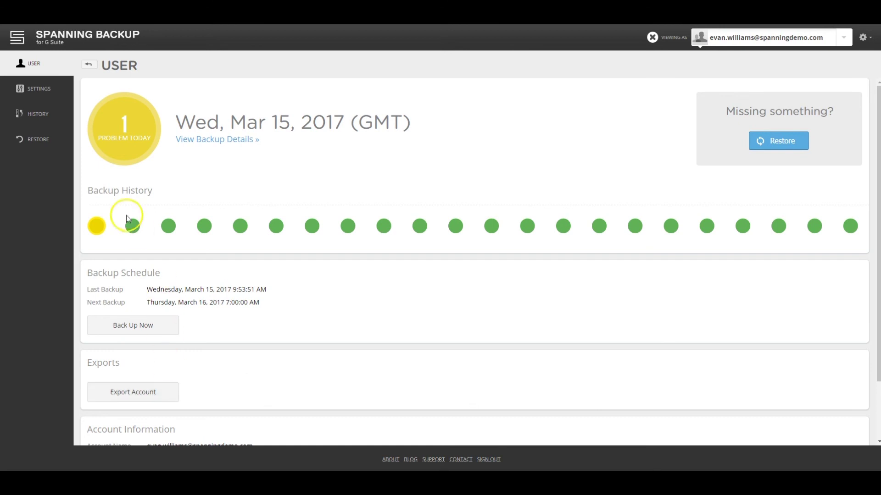
Step: On the user's Restore page, clear the start date so all backed-up All Mail is listed
{"action": "left_click", "coordinate": [66, 102]}
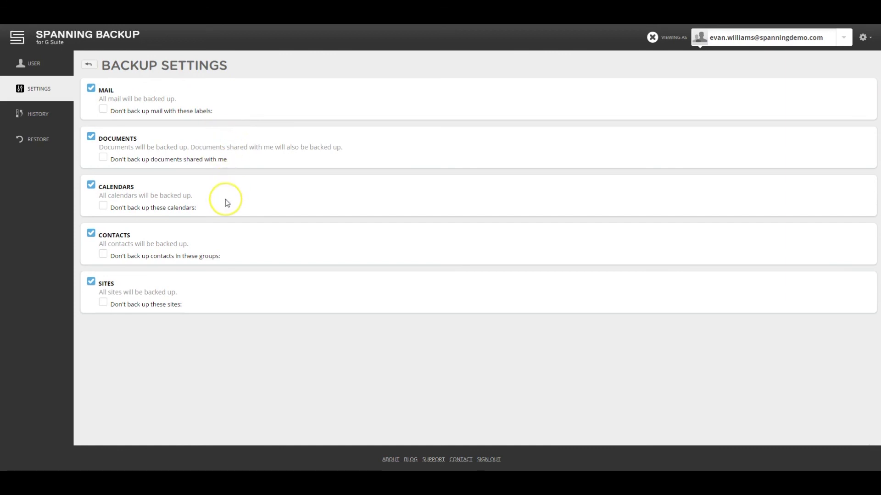
{"action": "left_click", "coordinate": [54, 146]}
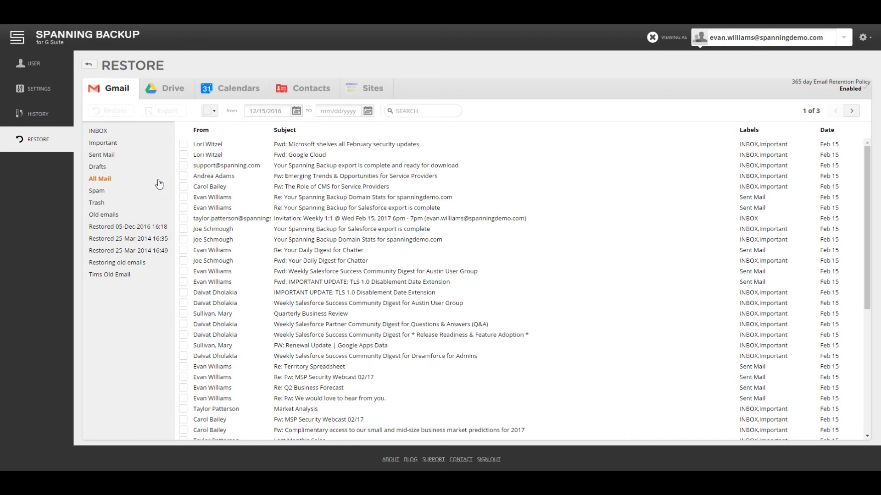
{"action": "left_click", "coordinate": [124, 206]}
{"action": "left_click", "coordinate": [266, 110]}
{"action": "key", "text": "BackSpace"}
{"action": "left_click", "coordinate": [192, 110]}
Step: Restore all 399 selected messages into another user's account under a custom label named for the user
{"action": "left_click", "coordinate": [208, 111]}
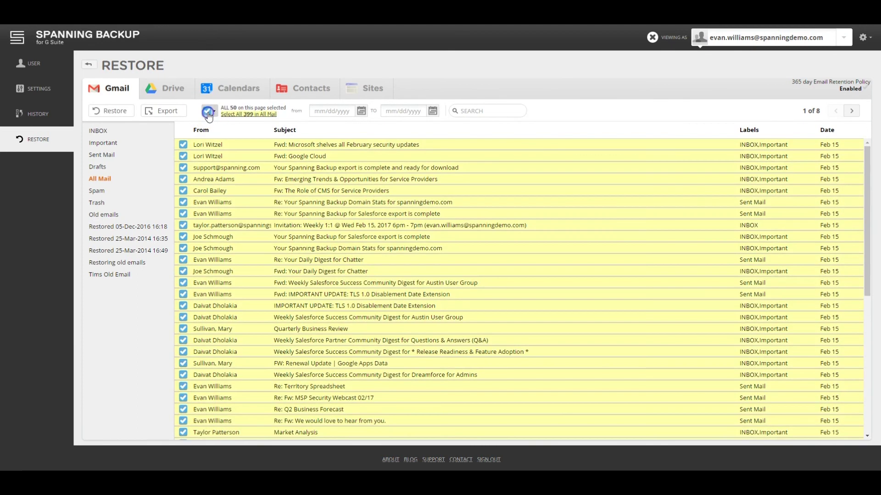
{"action": "left_click", "coordinate": [246, 114]}
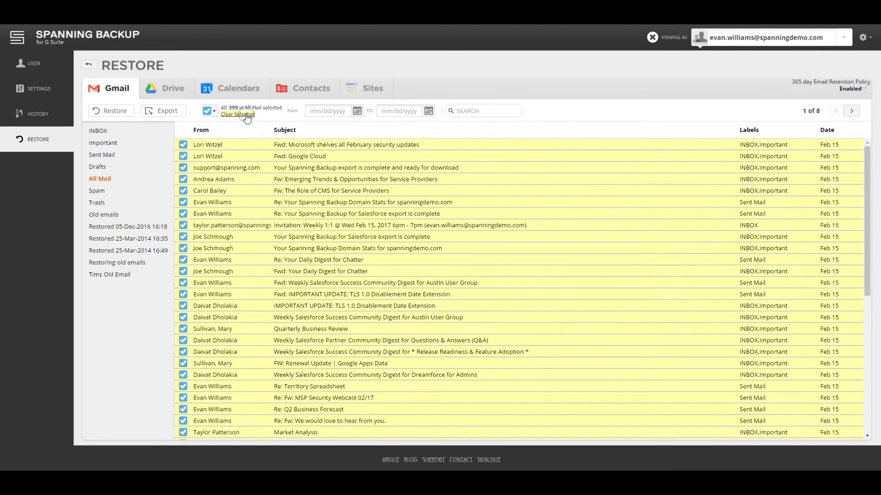
{"action": "left_click", "coordinate": [128, 112]}
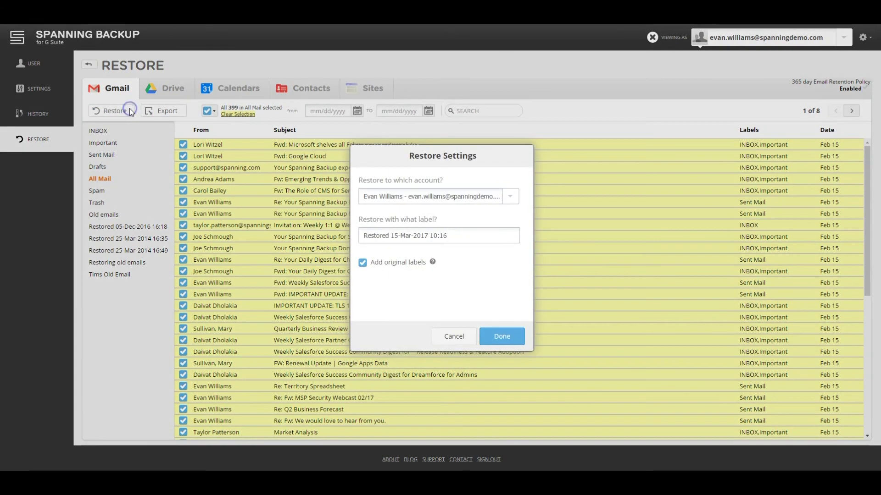
{"action": "left_click", "coordinate": [510, 196]}
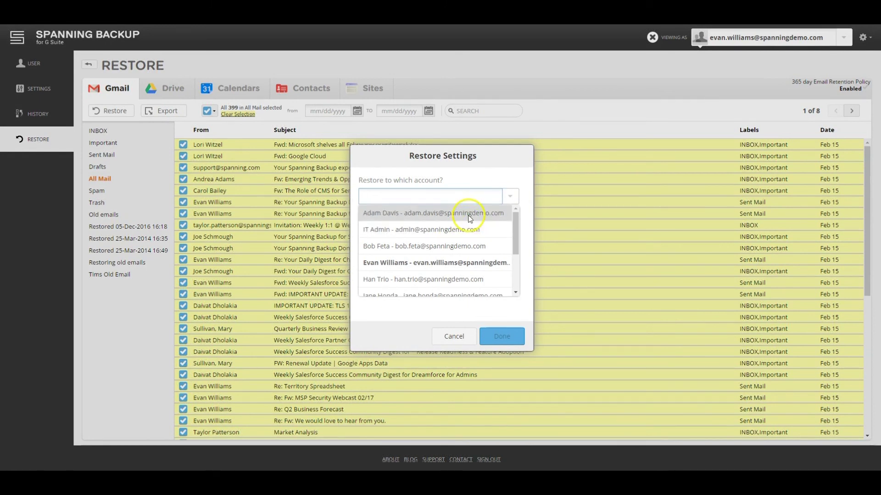
{"action": "left_click", "coordinate": [470, 216]}
{"action": "triple_click", "coordinate": [434, 235]}
{"action": "type", "text": "E"}
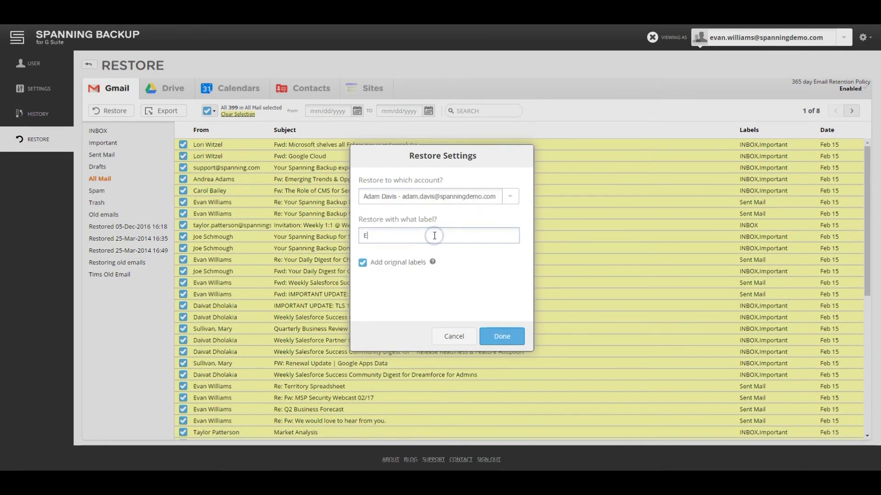
{"action": "type", "text": "van Emails"}
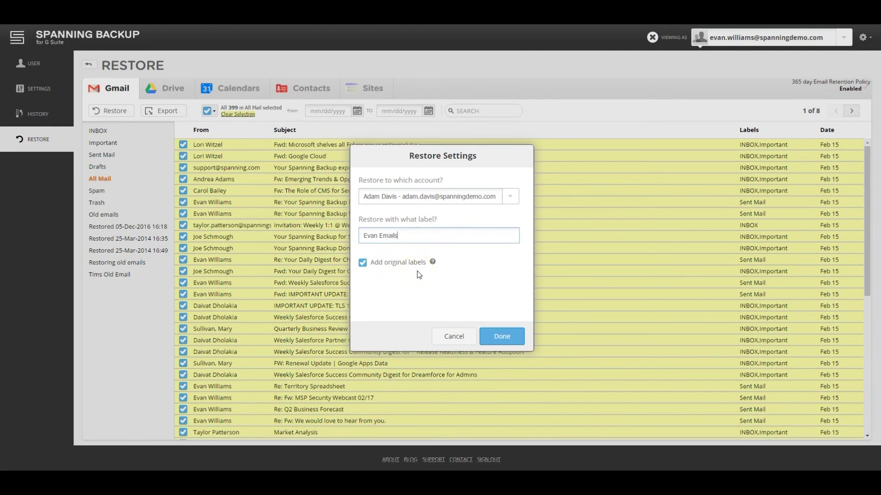
{"action": "left_click", "coordinate": [502, 336]}
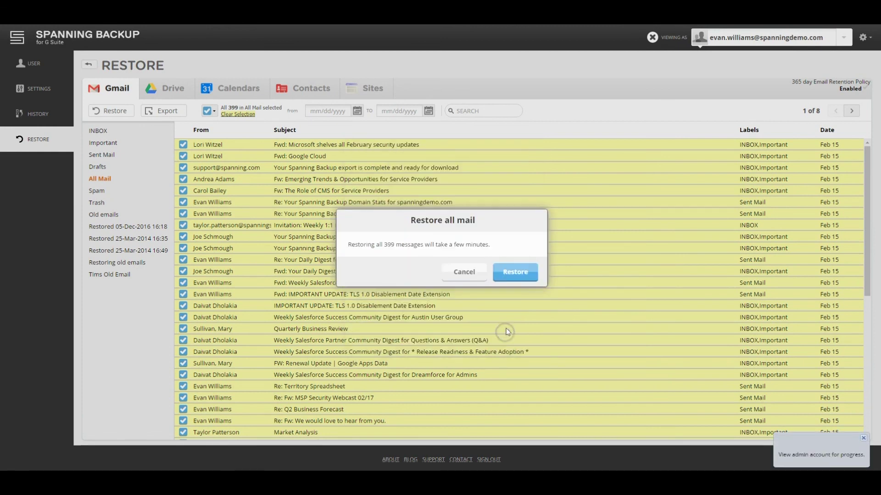
{"action": "left_click", "coordinate": [524, 275]}
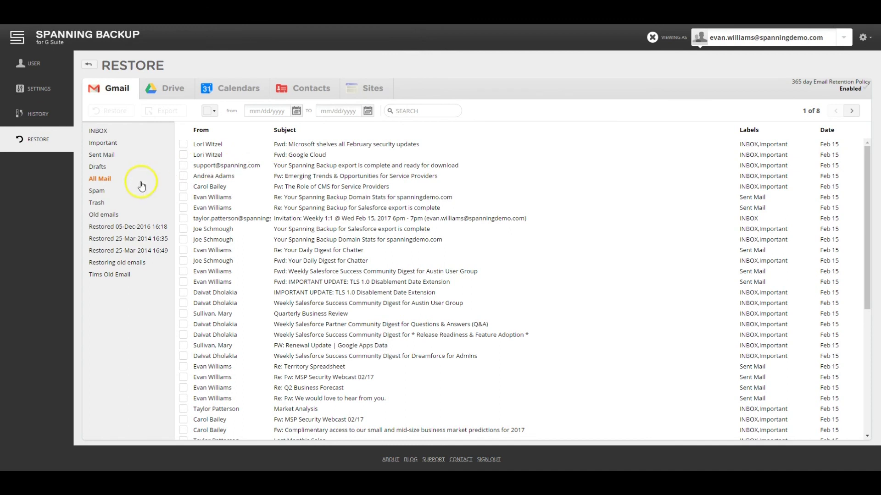
Step: Filter the INBOX backup to messages since 01/01/2017 matching 'sales'
{"action": "left_click", "coordinate": [134, 132]}
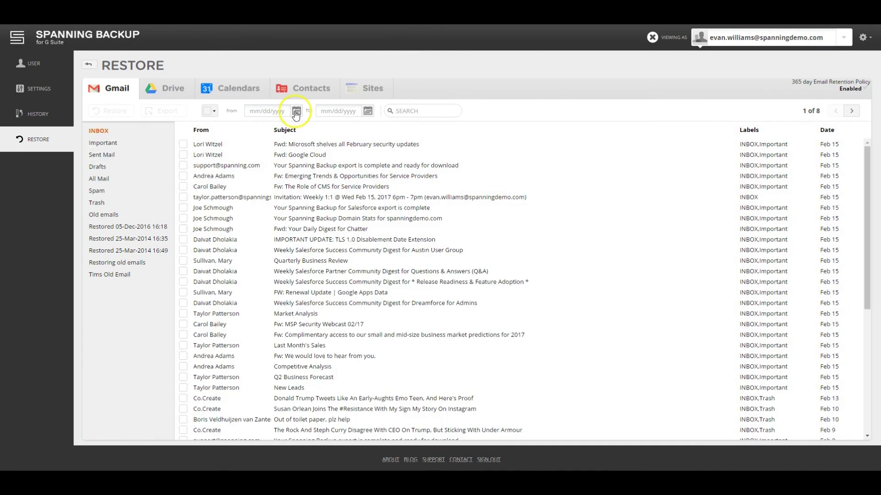
{"action": "left_click", "coordinate": [296, 111]}
{"action": "left_click", "coordinate": [252, 130]}
{"action": "left_click", "coordinate": [268, 144]}
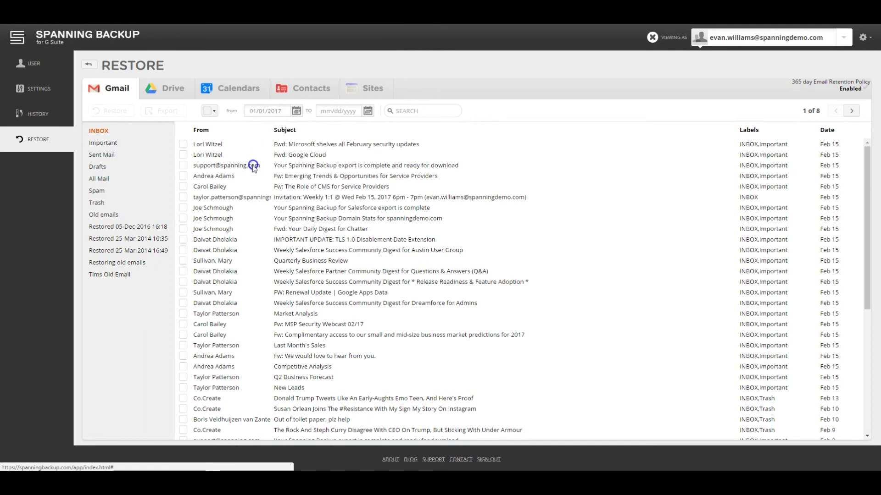
{"action": "left_click", "coordinate": [405, 111]}
{"action": "type", "text": "sa"}
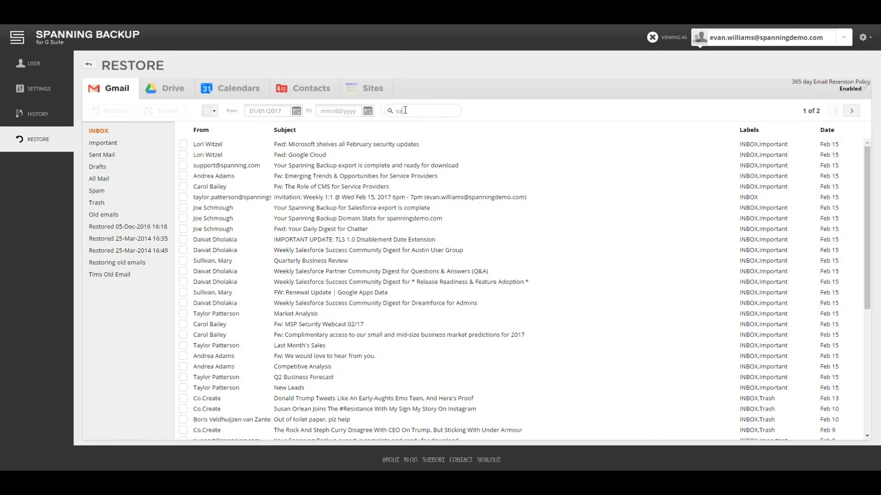
{"action": "type", "text": "les"}
{"action": "key", "text": "Return"}
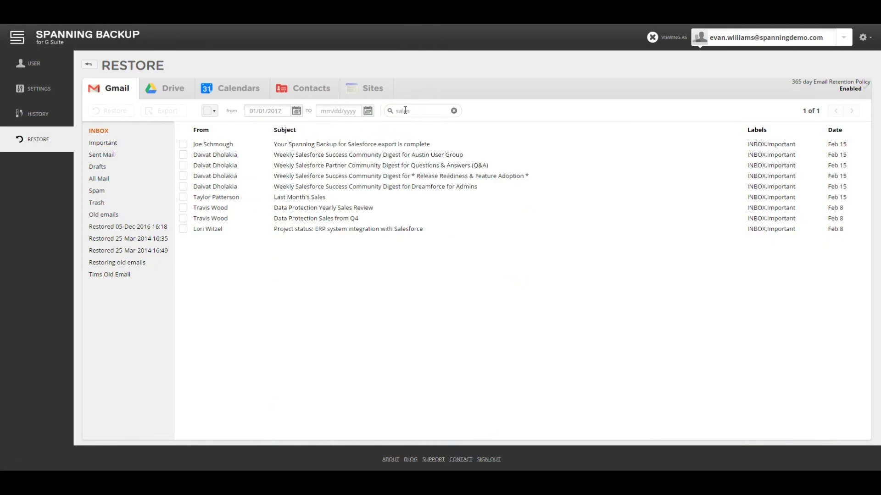
Step: Check the Austin User Group, Release Readiness and Last Month's Sales messages, then preview Last Month's Sales
{"action": "left_click", "coordinate": [183, 156]}
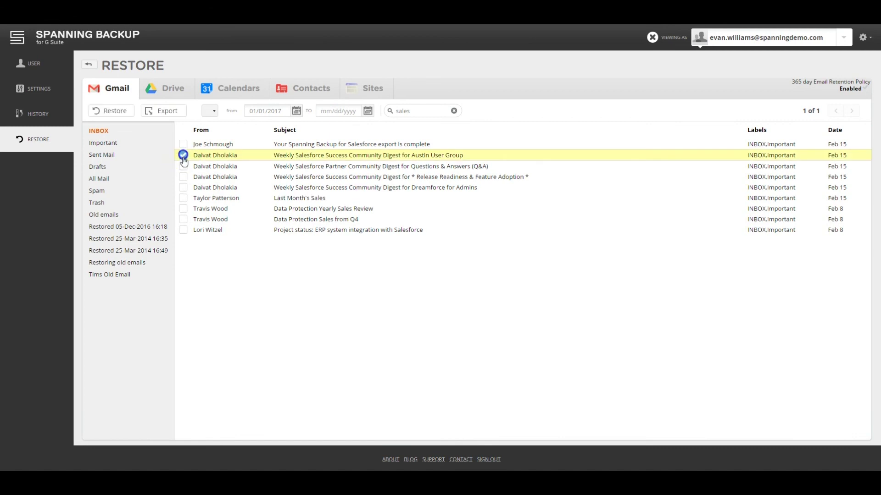
{"action": "left_click", "coordinate": [183, 177]}
{"action": "left_click", "coordinate": [183, 199]}
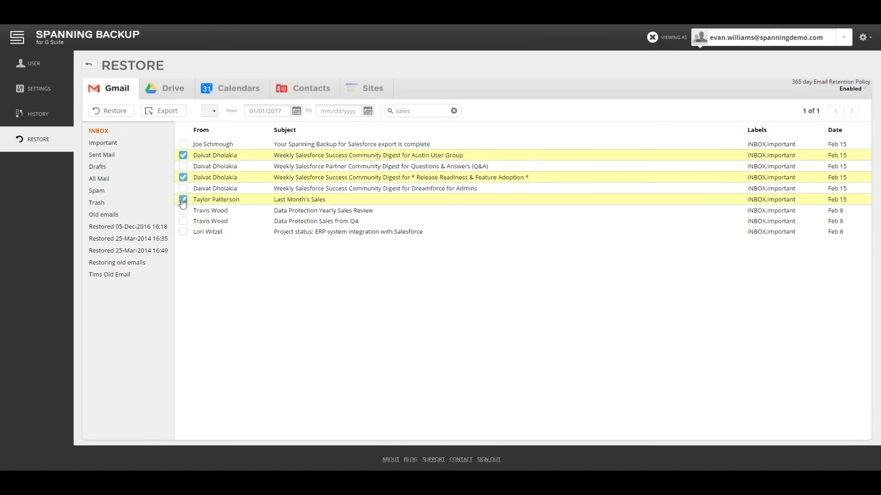
{"action": "left_click", "coordinate": [331, 200]}
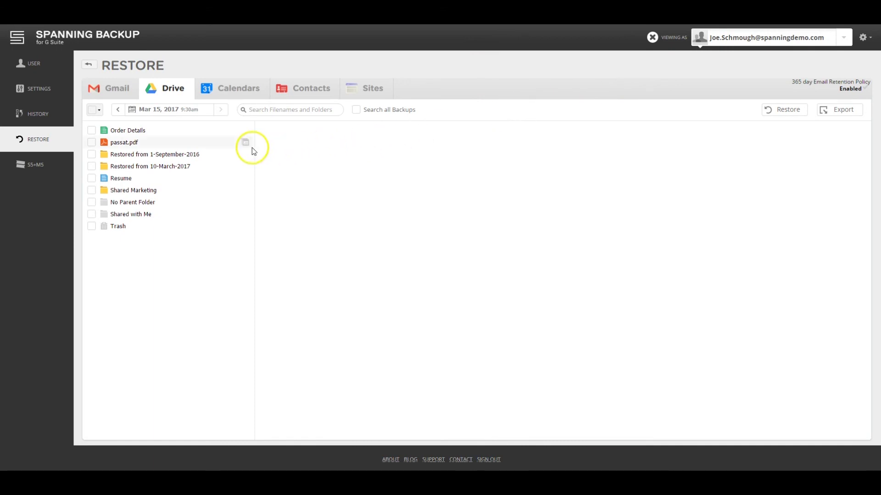
Step: Browse to Shared Marketing > Market Analysis and show the Numbers spreadsheet's details
{"action": "left_click", "coordinate": [176, 192]}
{"action": "left_click", "coordinate": [344, 155]}
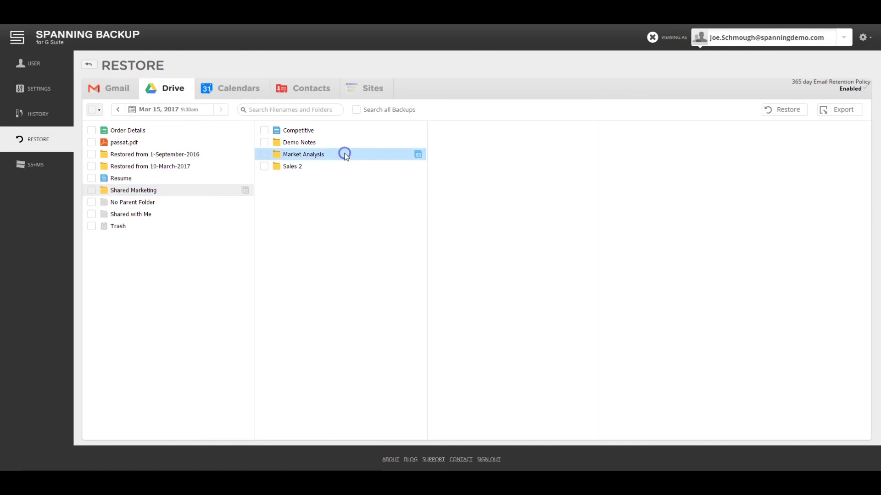
{"action": "left_click", "coordinate": [527, 130]}
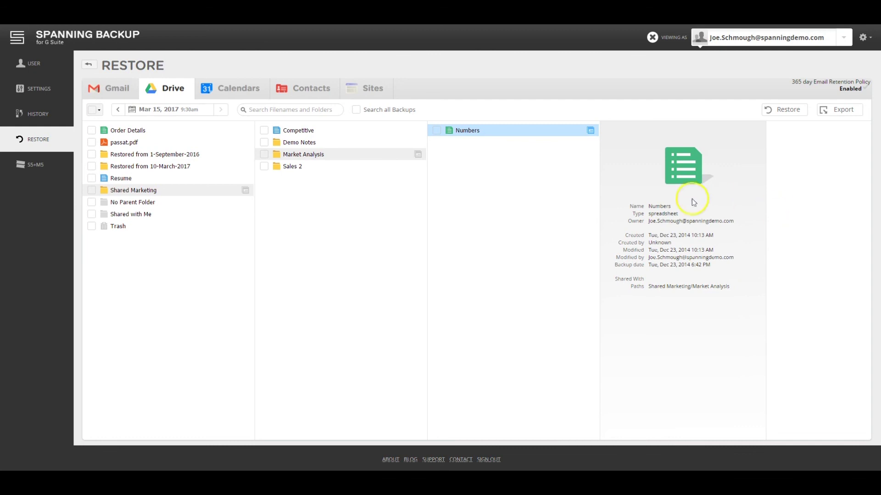
Step: Switch the Drive backup date to Feb 07, 2017 10:48am and check all its items
{"action": "left_click", "coordinate": [183, 110]}
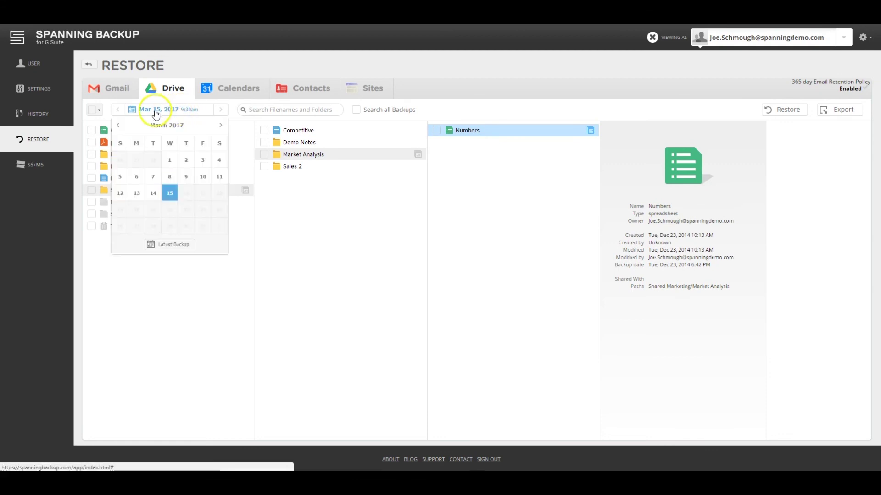
{"action": "left_click", "coordinate": [118, 125]}
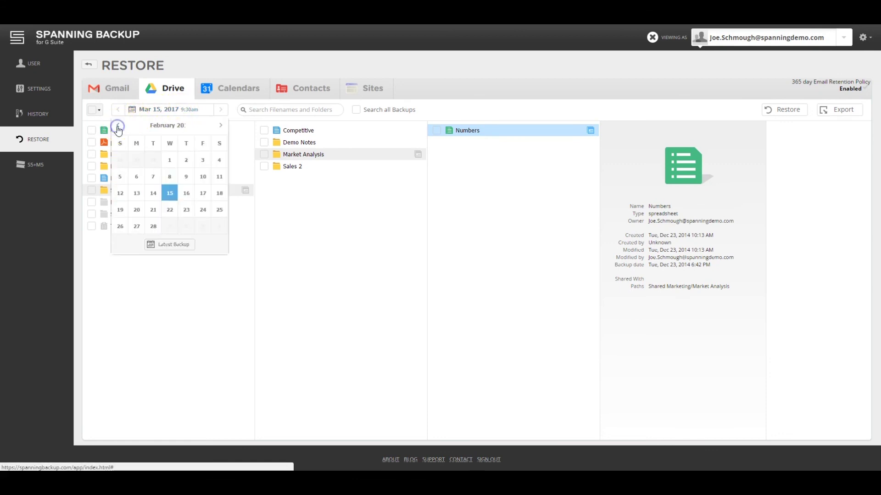
{"action": "left_click", "coordinate": [186, 176]}
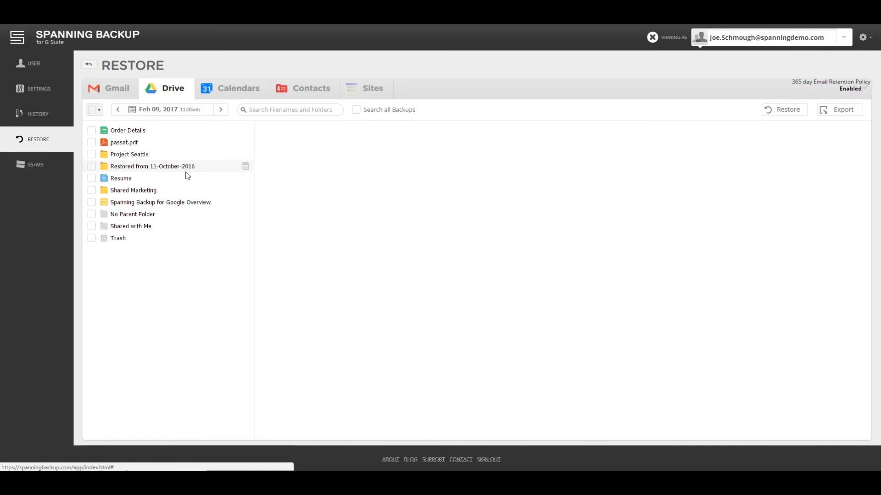
{"action": "left_click", "coordinate": [188, 116]}
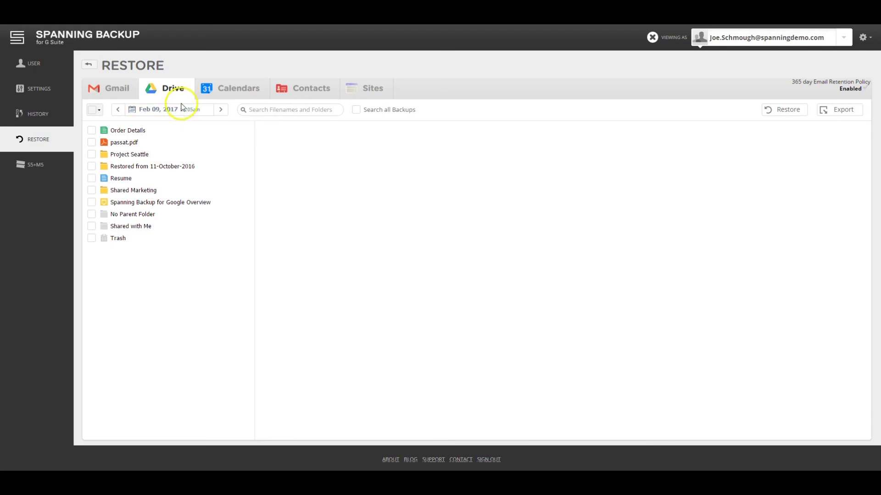
{"action": "left_click", "coordinate": [177, 111]}
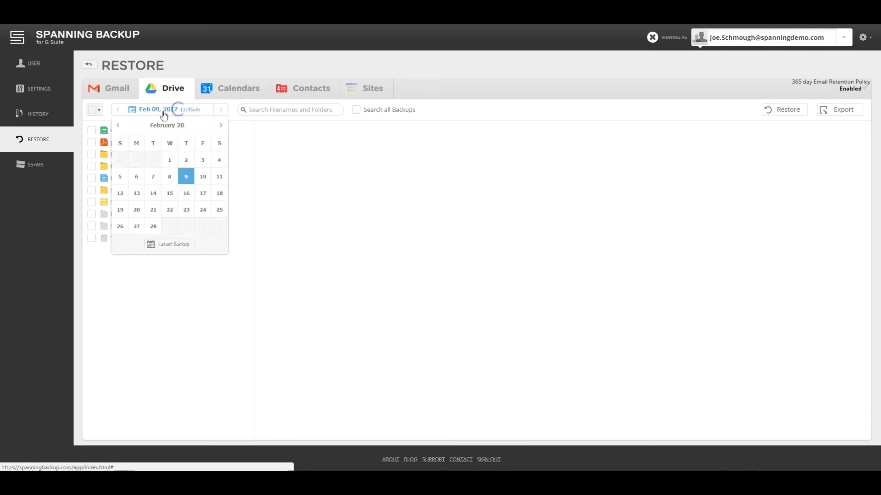
{"action": "left_click", "coordinate": [153, 177]}
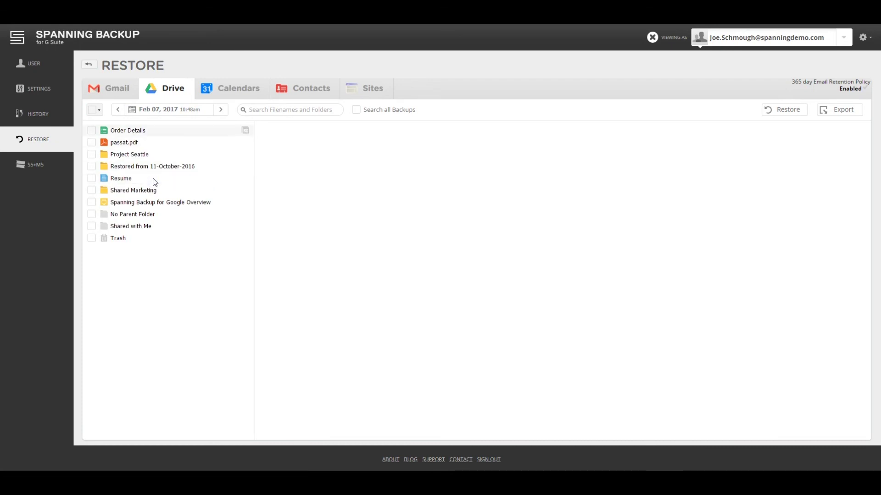
{"action": "left_click", "coordinate": [91, 110]}
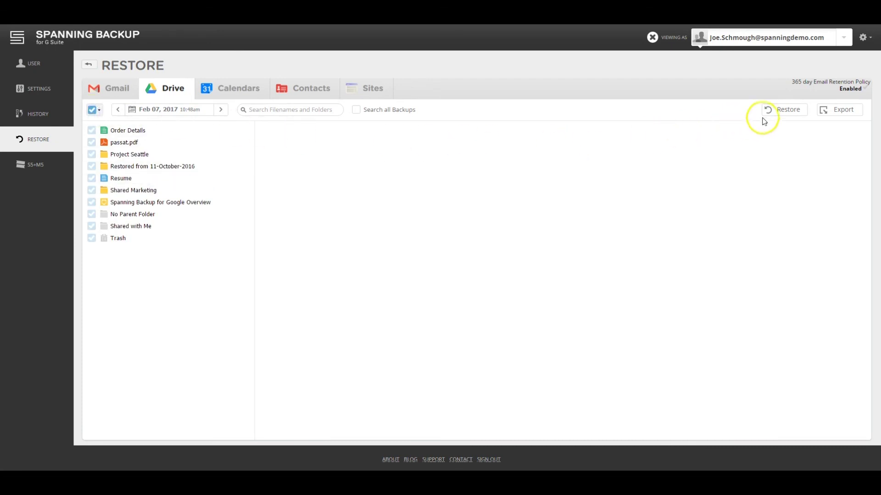
Step: Restore the selected Drive items with sharing settings included
{"action": "left_click", "coordinate": [775, 112]}
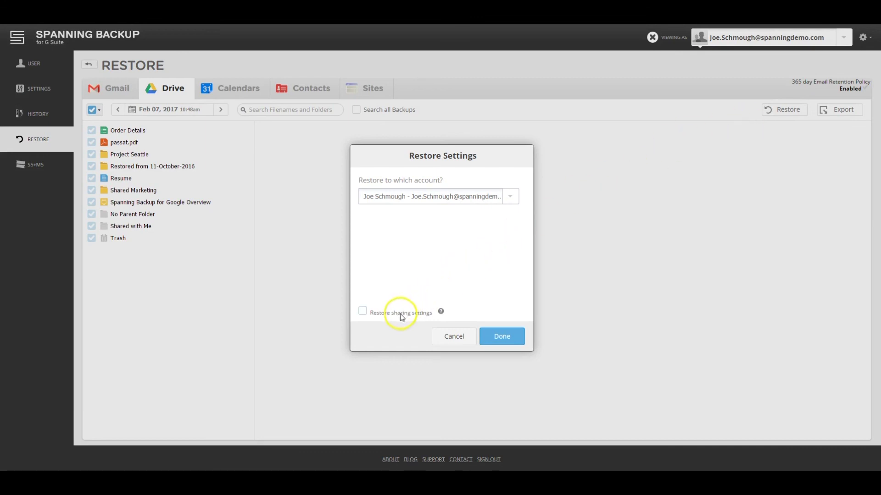
{"action": "left_click", "coordinate": [363, 314]}
{"action": "left_click", "coordinate": [504, 339]}
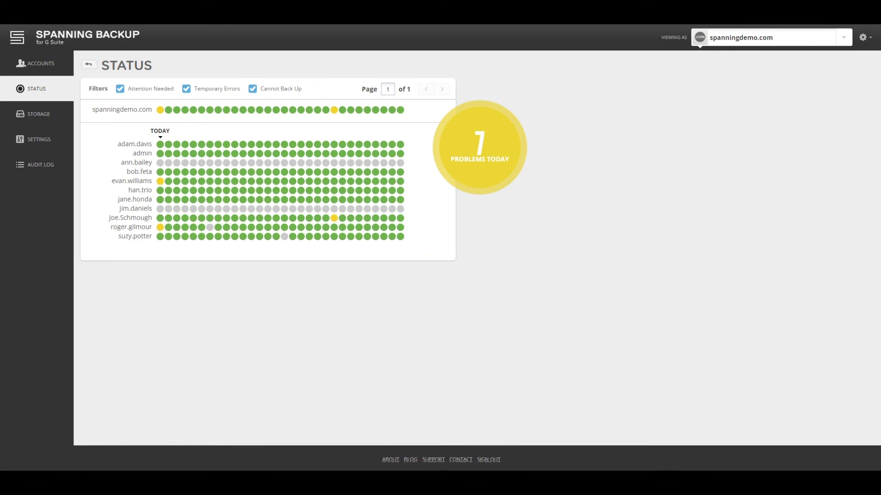
Step: Switch the console to view as a single user and confirm the impersonation
{"action": "left_click", "coordinate": [844, 37]}
{"action": "scroll", "coordinate": [789, 119], "scroll_direction": "down", "scroll_amount": 3}
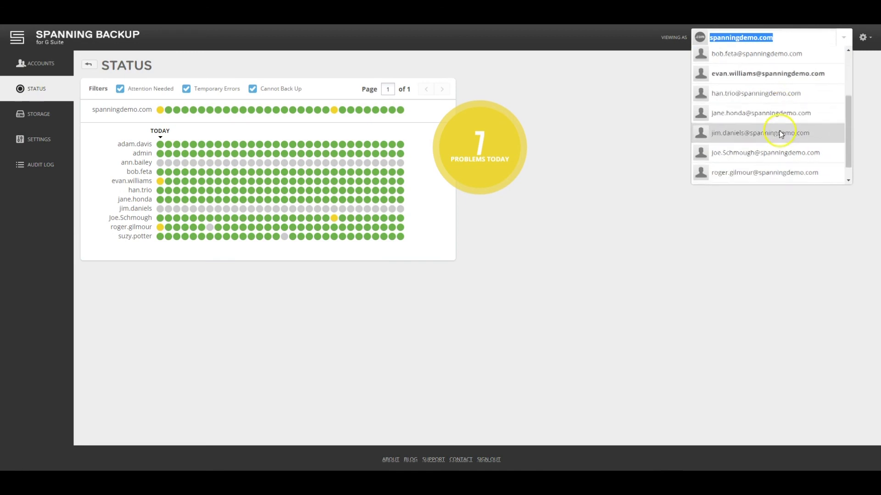
{"action": "left_click", "coordinate": [774, 133]}
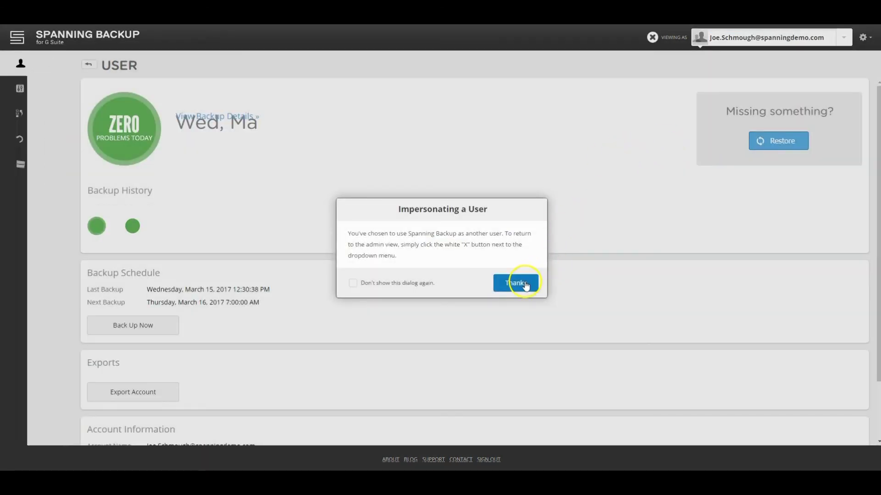
{"action": "left_click", "coordinate": [516, 282]}
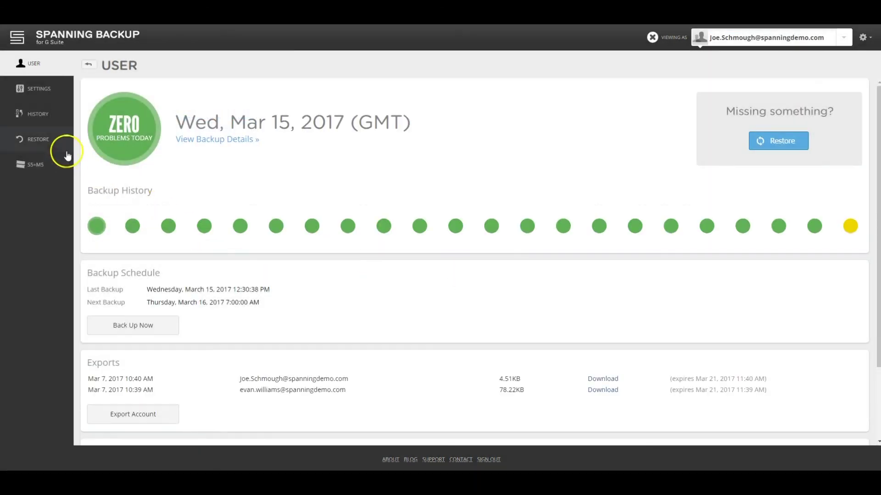
Step: Load the user's Mar 13, 2017 Drive backup and show Resume's backed-up versions
{"action": "left_click", "coordinate": [43, 140]}
{"action": "left_click", "coordinate": [169, 92]}
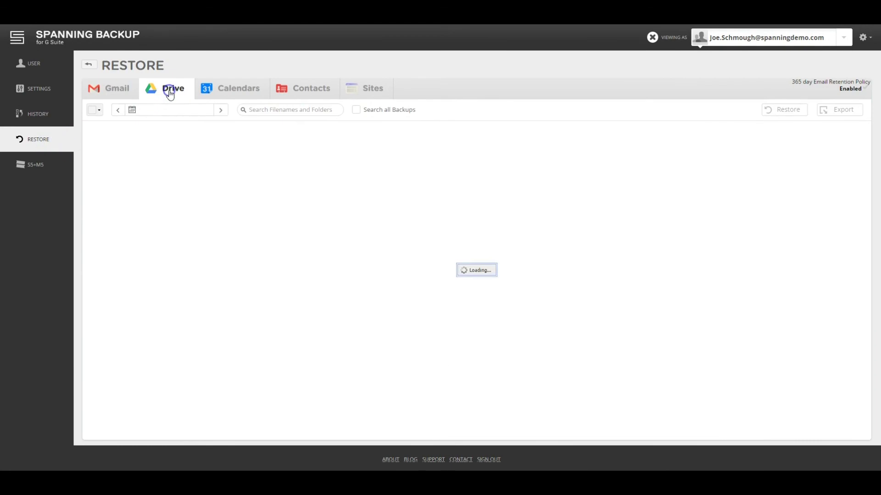
{"action": "left_click", "coordinate": [167, 111]}
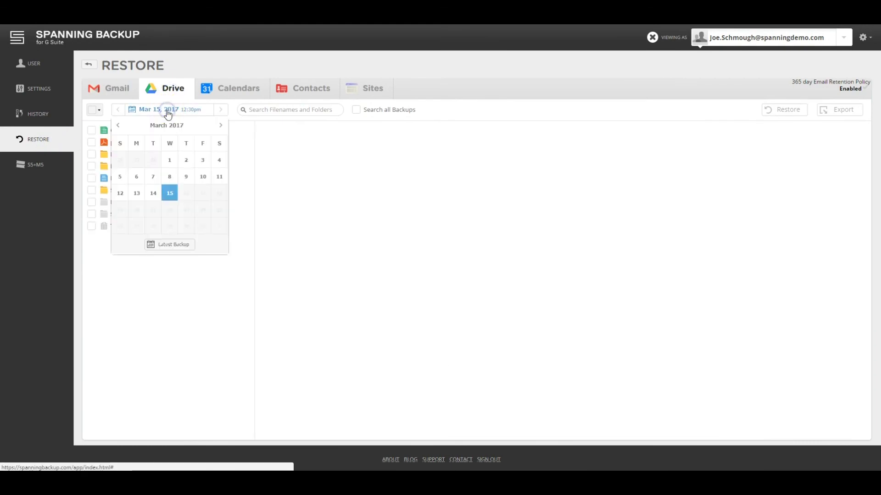
{"action": "left_click", "coordinate": [136, 194]}
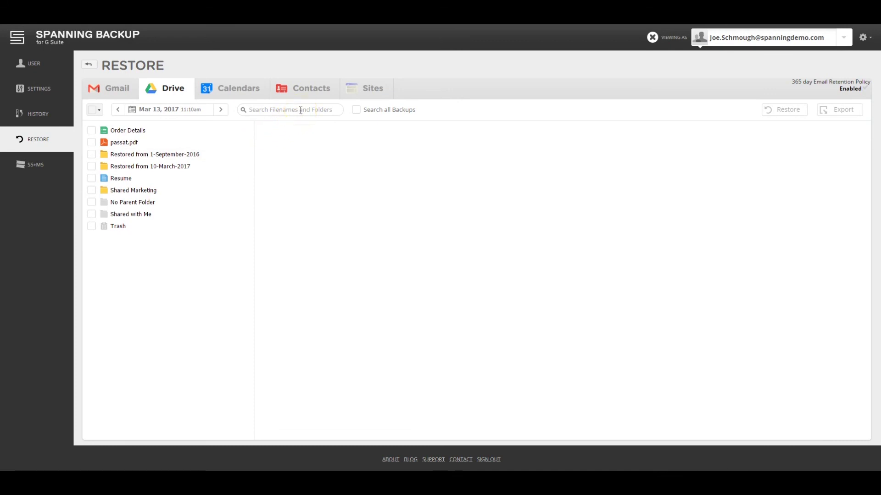
{"action": "left_click", "coordinate": [246, 179]}
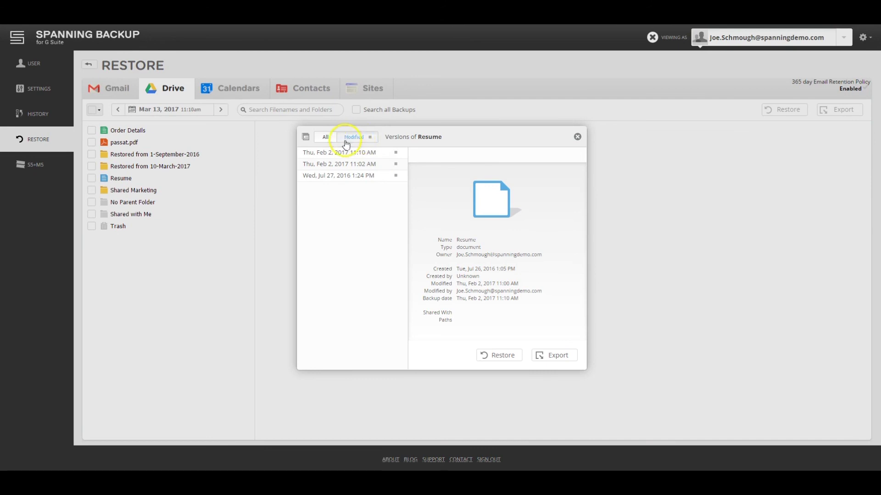
Step: Show all versions of Resume and restore the Thu, Feb 2, 2017 11:10 AM version
{"action": "left_click", "coordinate": [326, 140]}
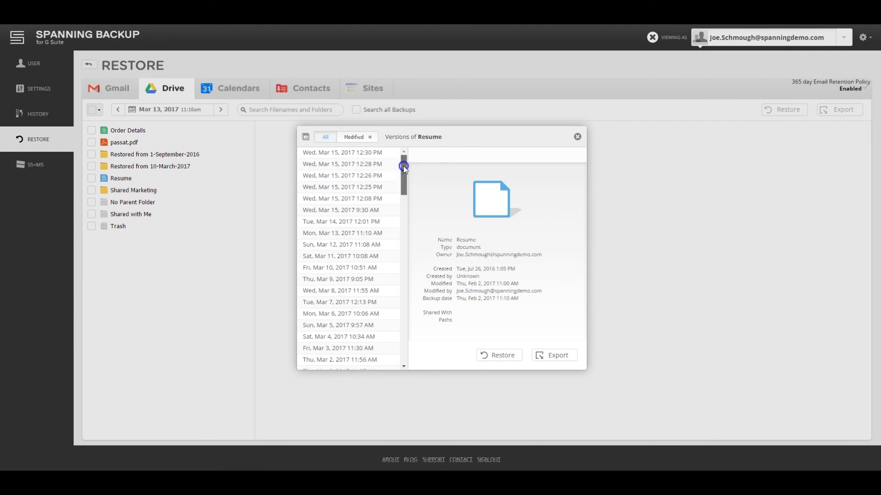
{"action": "left_click_drag", "start_coordinate": [403, 166], "coordinate": [400, 256]}
{"action": "left_click", "coordinate": [372, 246]}
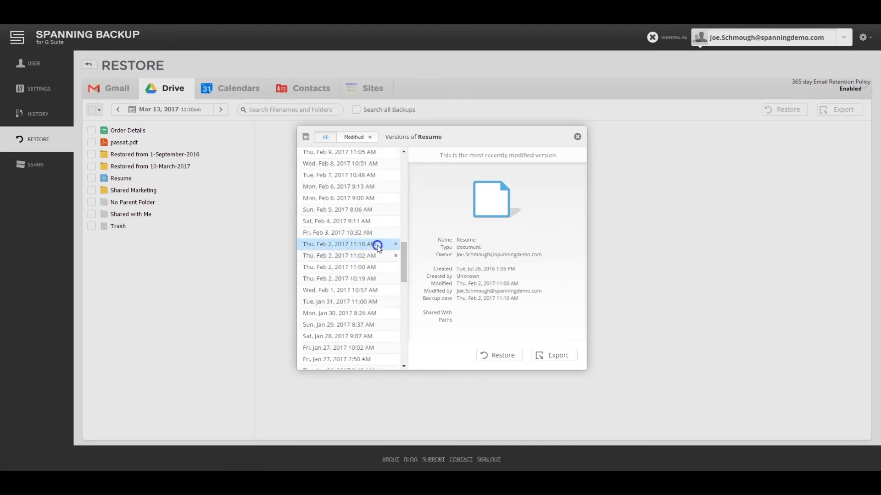
{"action": "left_click", "coordinate": [494, 353]}
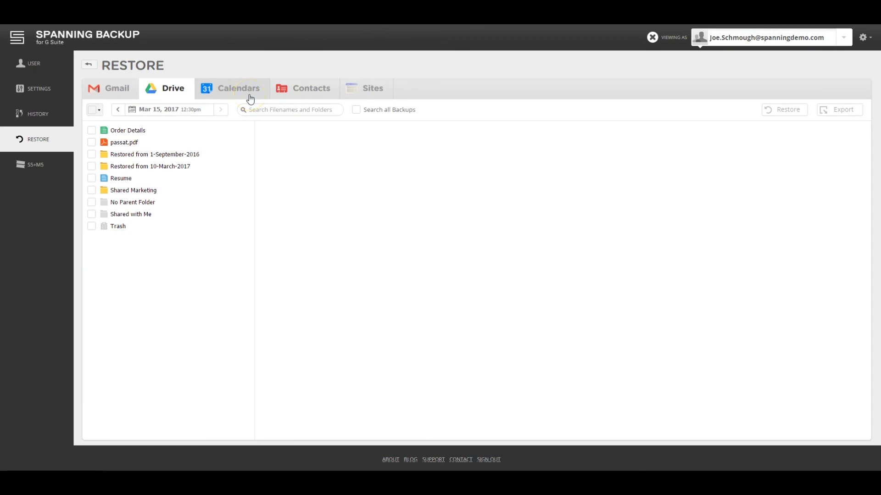
Step: View the Calendars, Contacts and Sites backup dates in turn
{"action": "left_click", "coordinate": [250, 99]}
{"action": "left_click", "coordinate": [308, 97]}
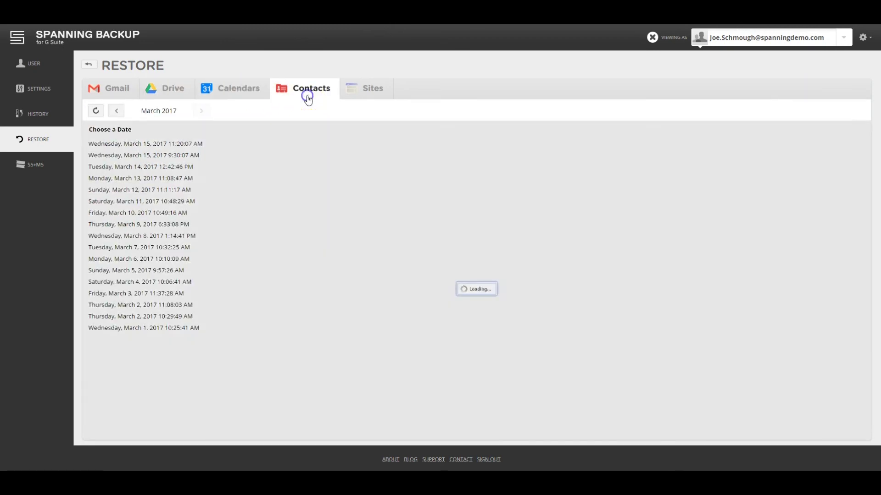
{"action": "left_click", "coordinate": [359, 96]}
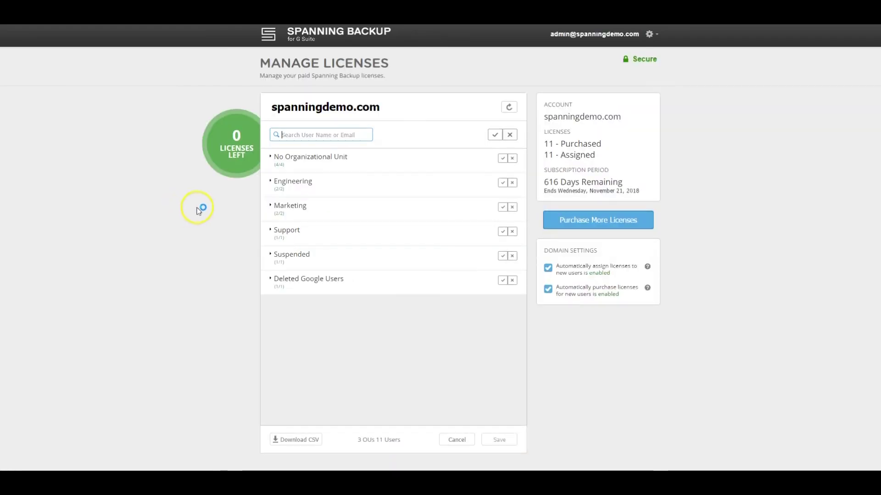
Step: Expand the Engineering and No Organizational Unit groups, then unassign and reassign licenses for all users and for that group
{"action": "left_click", "coordinate": [382, 181]}
{"action": "left_click", "coordinate": [397, 165]}
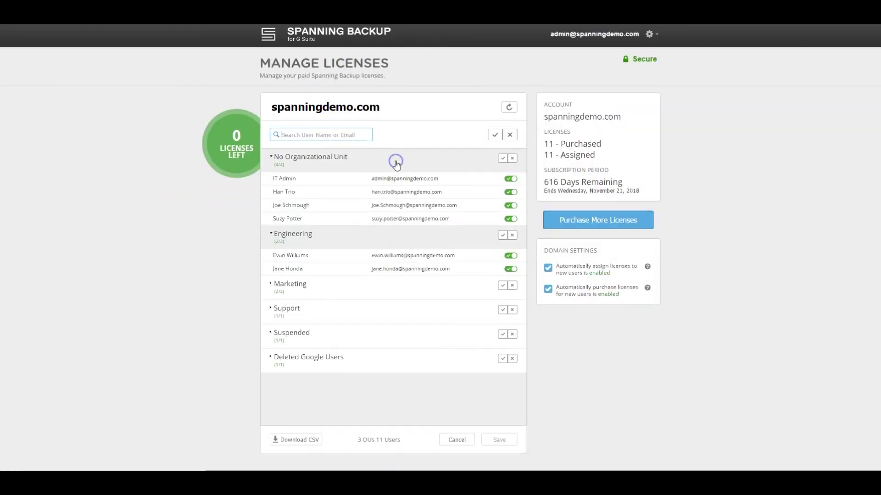
{"action": "left_click", "coordinate": [509, 136]}
{"action": "left_click", "coordinate": [499, 136]}
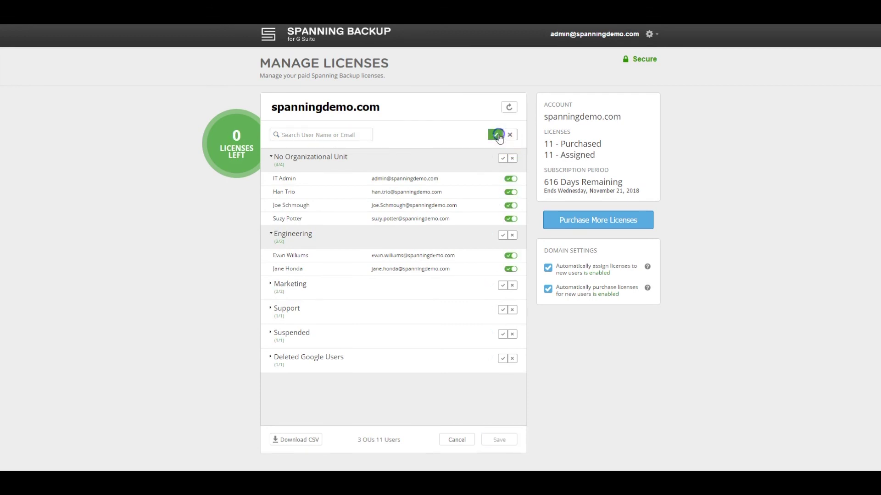
{"action": "left_click", "coordinate": [512, 157]}
{"action": "left_click", "coordinate": [503, 159]}
Step: Turn off licenses for the IT Admin and two other No Organizational Unit users, then expand the Suspended and Deleted Google Users groups
{"action": "left_click", "coordinate": [510, 178]}
{"action": "left_click", "coordinate": [510, 192]}
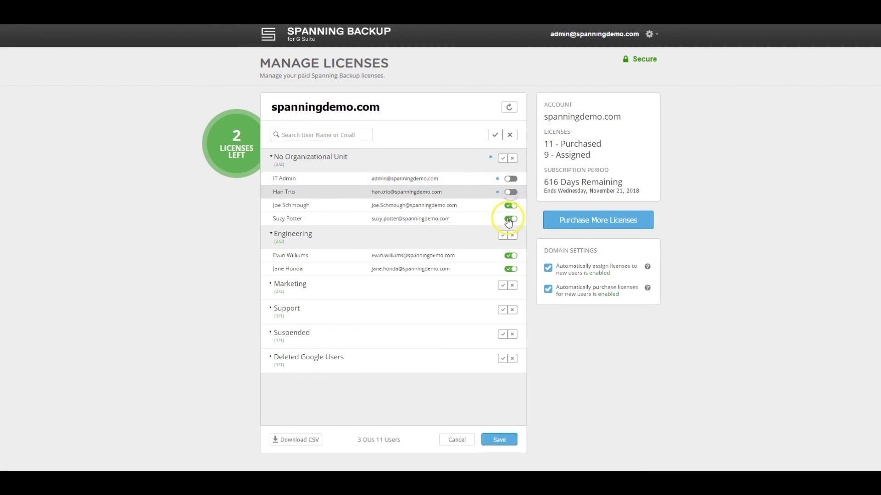
{"action": "left_click", "coordinate": [510, 219]}
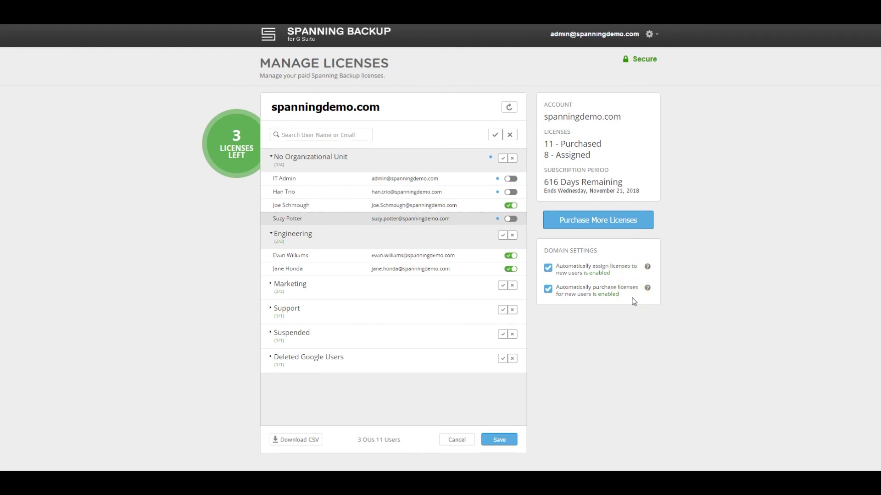
{"action": "left_click", "coordinate": [475, 337]}
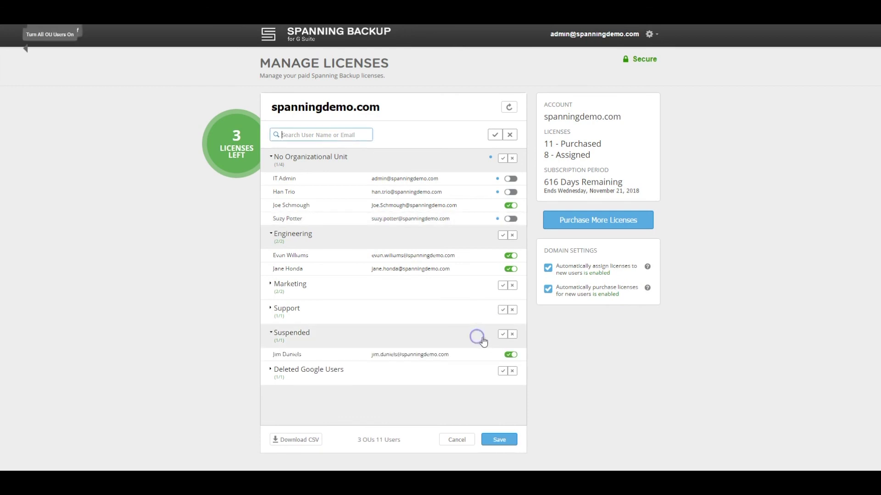
{"action": "left_click", "coordinate": [450, 381]}
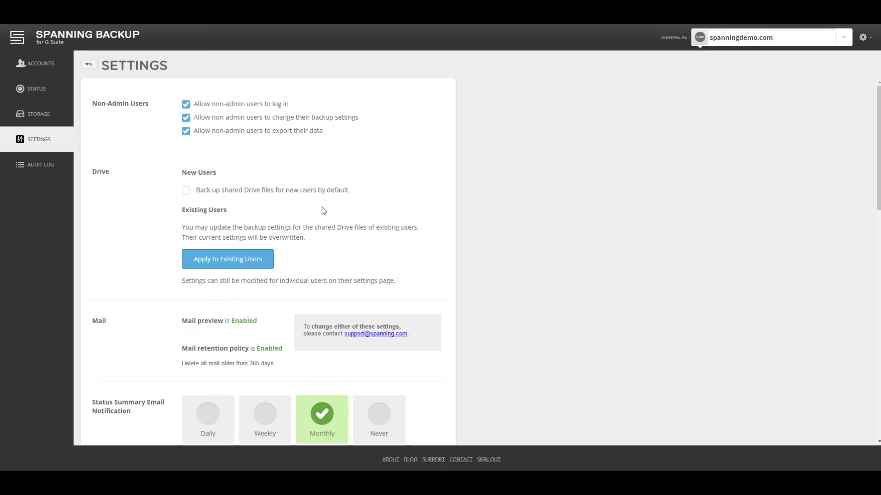
Step: Enable 'Back up shared Drive files for new users by default' and overwrite existing users with it
{"action": "left_click", "coordinate": [186, 192]}
{"action": "left_click", "coordinate": [259, 261]}
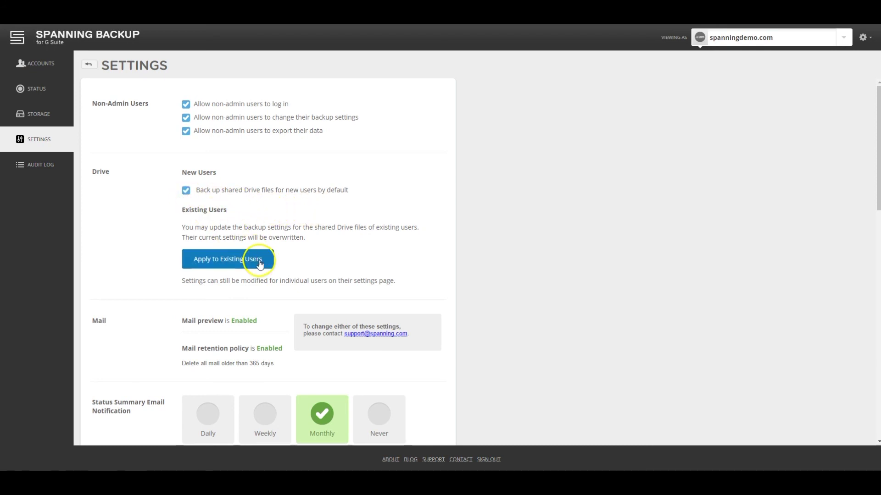
{"action": "left_click", "coordinate": [548, 288]}
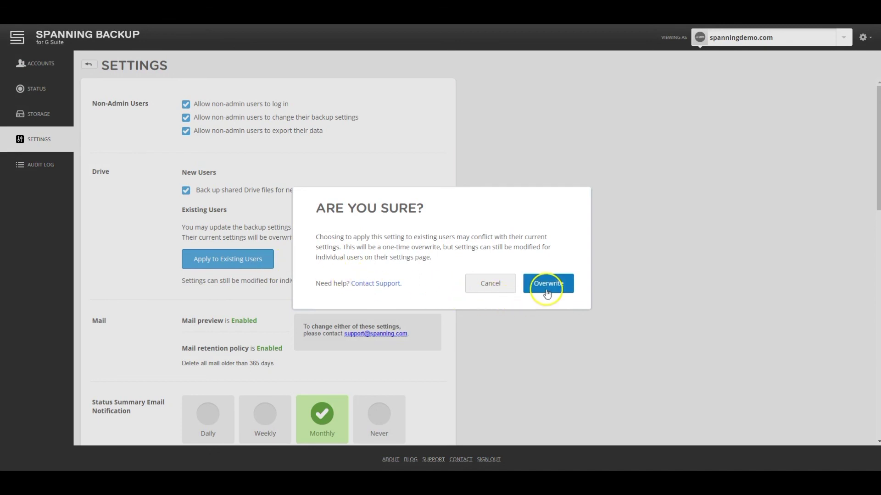
{"action": "scroll", "coordinate": [390, 276], "scroll_direction": "down", "scroll_amount": 2}
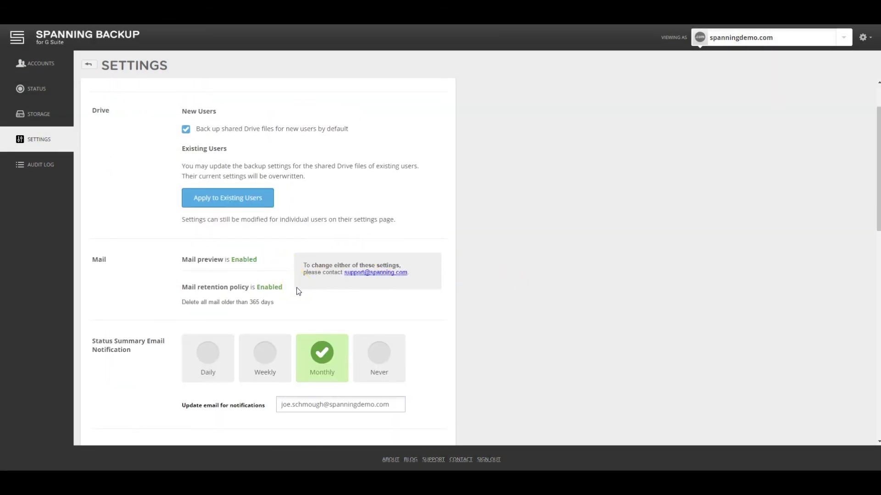
{"action": "scroll", "coordinate": [298, 292], "scroll_direction": "down", "scroll_amount": 6}
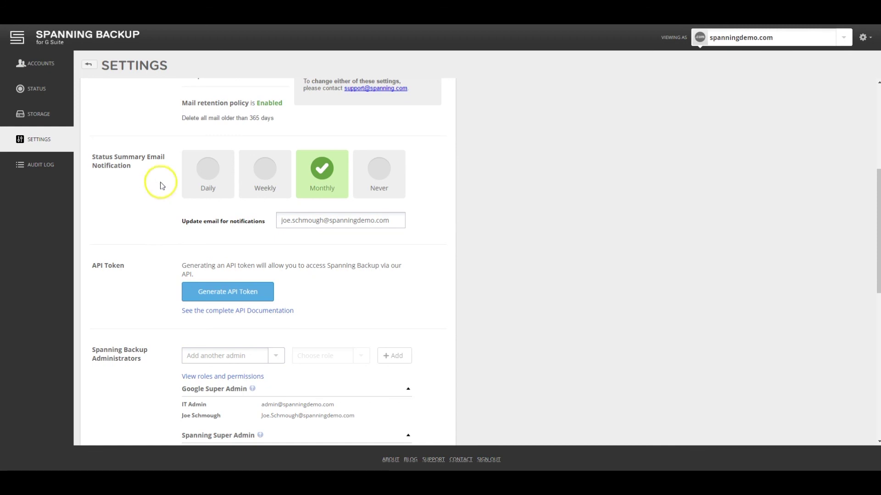
{"action": "left_click", "coordinate": [209, 173]}
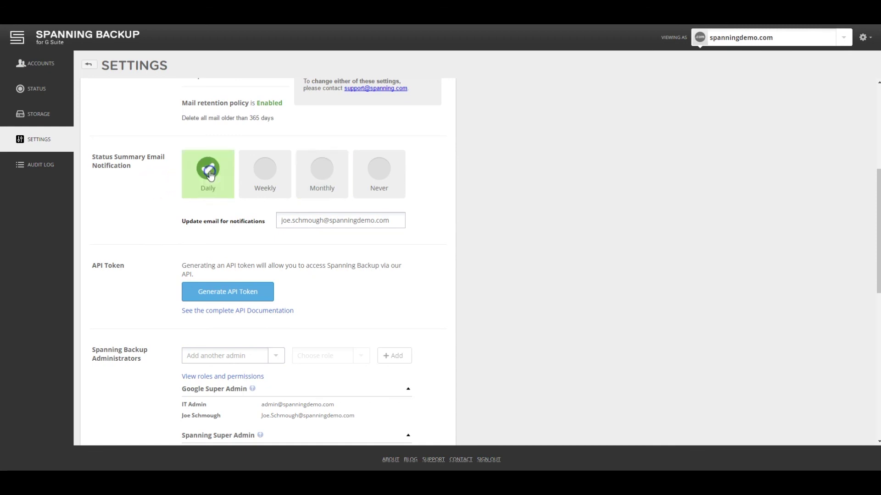
{"action": "left_click", "coordinate": [268, 173]}
{"action": "left_click", "coordinate": [322, 172]}
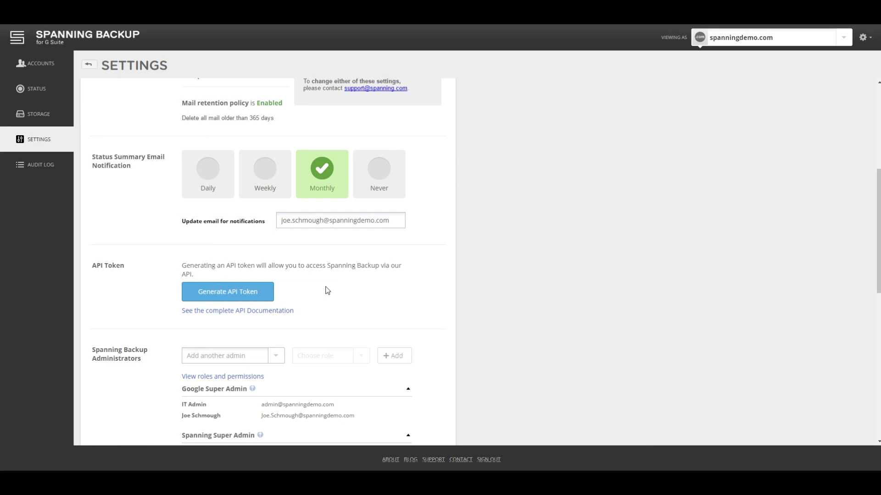
{"action": "scroll", "coordinate": [328, 290], "scroll_direction": "down", "scroll_amount": 4}
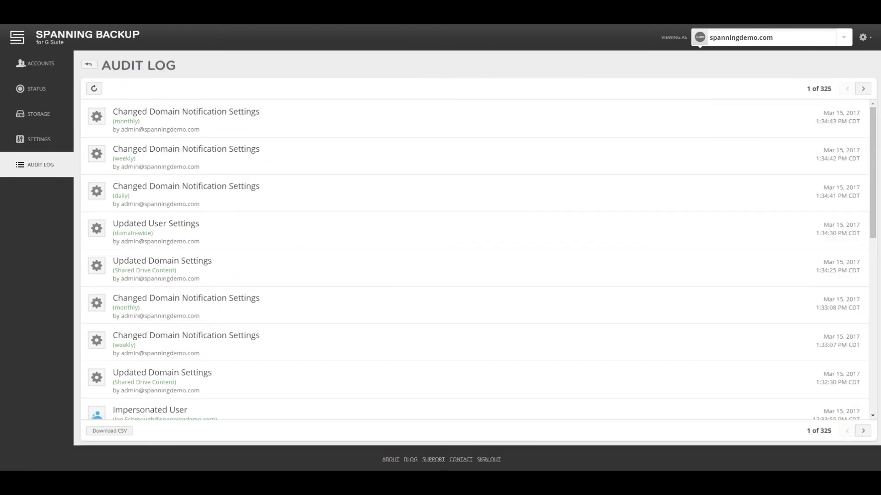
Step: Open the Audit Log and expand the Updated User Settings and Impersonated User entries
{"action": "left_click", "coordinate": [64, 171]}
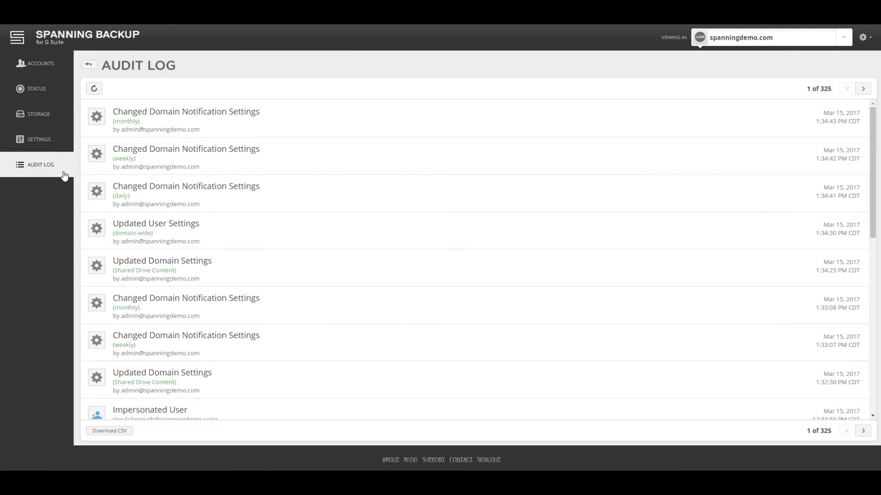
{"action": "left_click", "coordinate": [188, 133]}
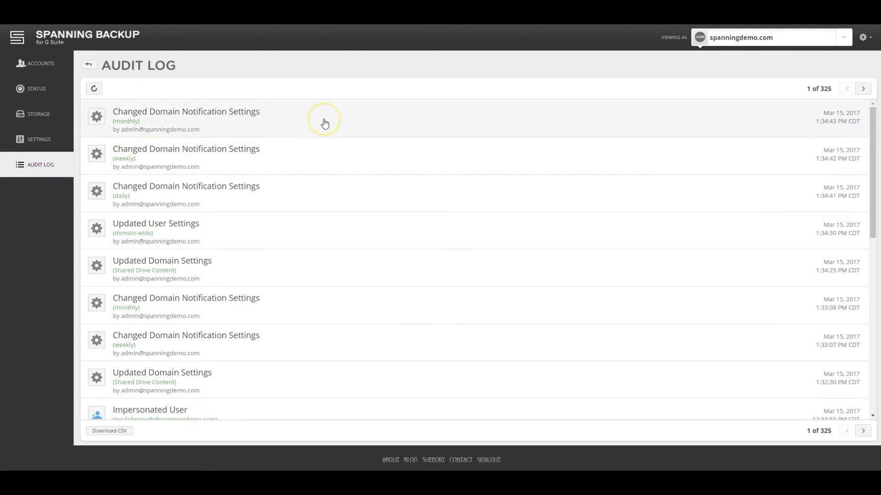
{"action": "left_click", "coordinate": [335, 232]}
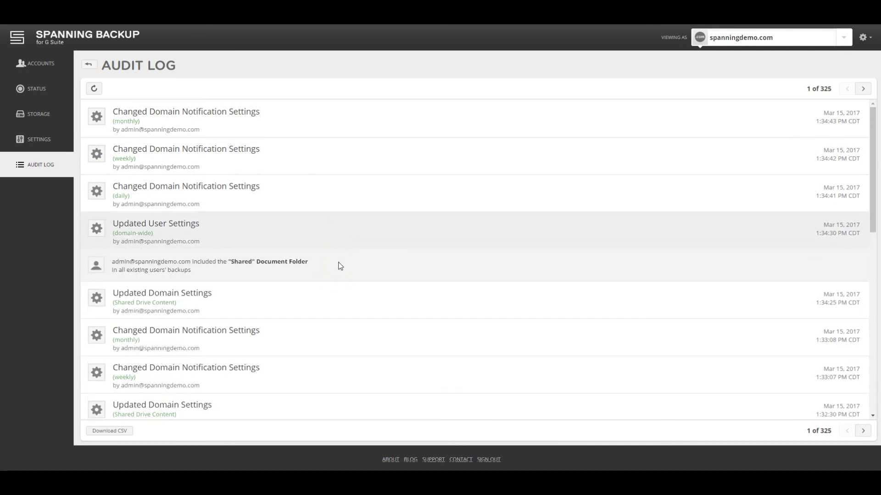
{"action": "scroll", "coordinate": [340, 266], "scroll_direction": "down", "scroll_amount": 3}
{"action": "left_click", "coordinate": [338, 309]}
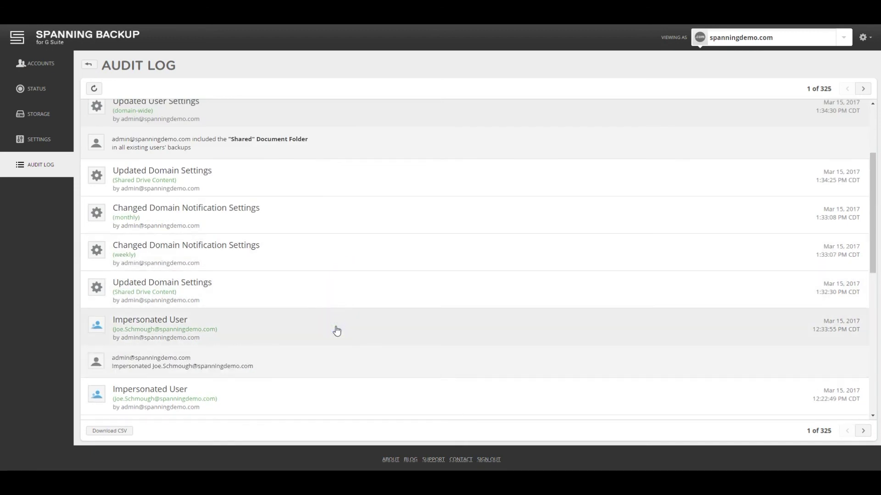
Step: Expand the 11:19:47 User Restore entry's details and download the audit log as CSV
{"action": "left_click", "coordinate": [843, 333]}
{"action": "left_click", "coordinate": [527, 341]}
{"action": "scroll", "coordinate": [376, 362], "scroll_direction": "down", "scroll_amount": 3}
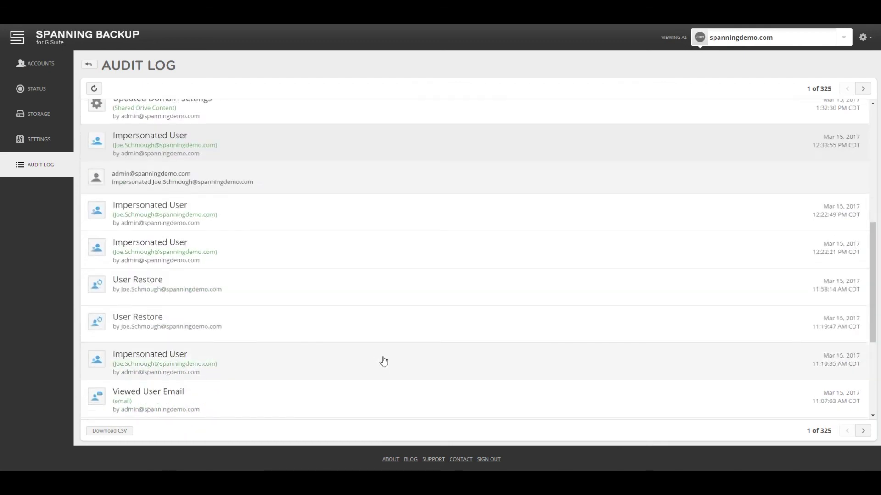
{"action": "left_click", "coordinate": [397, 325]}
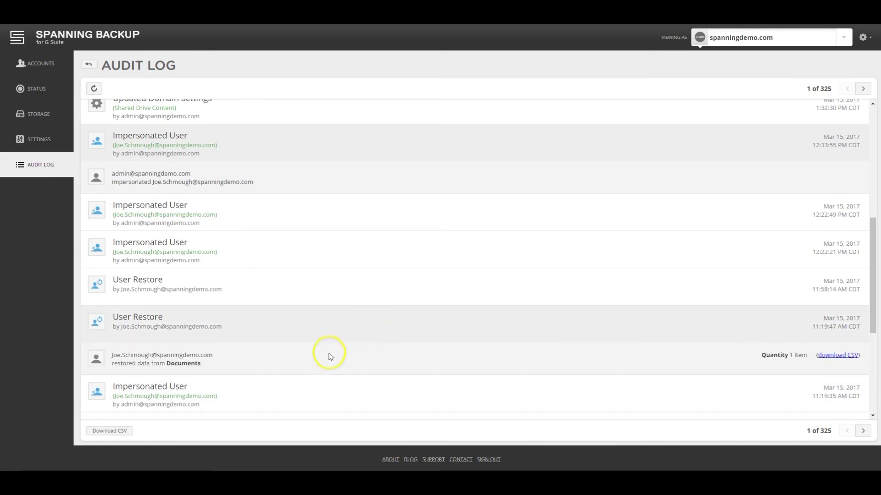
{"action": "left_click", "coordinate": [109, 432]}
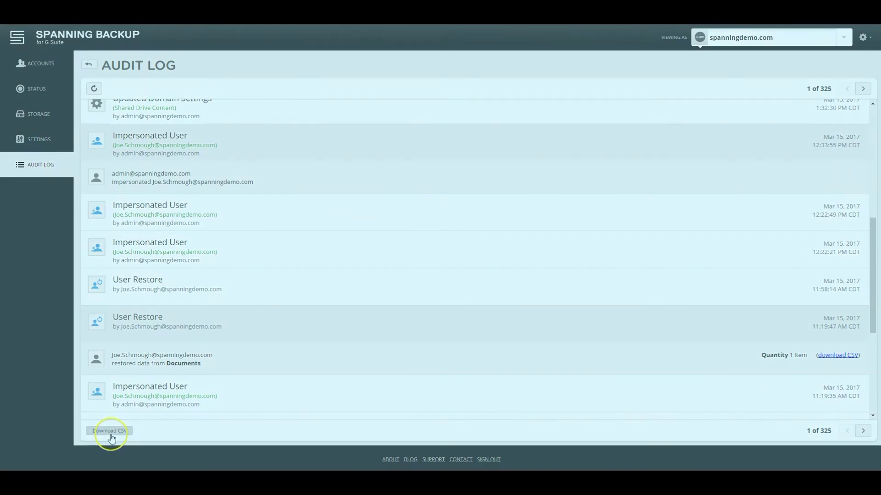